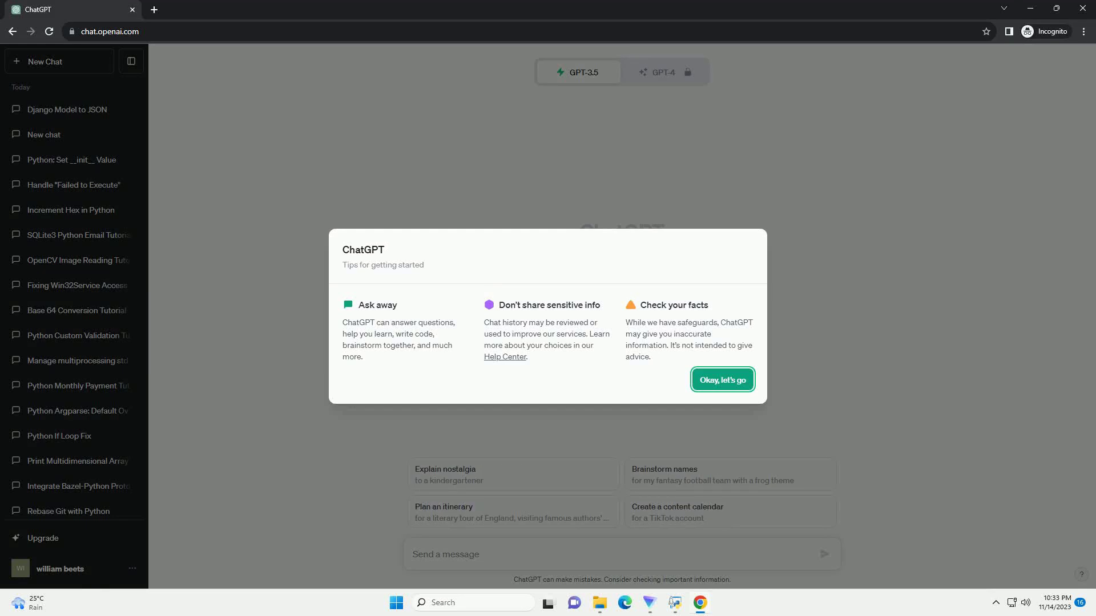
- Refresh chat.openai.com to get new suggested prompts behind the getting-started tips
key(F5)
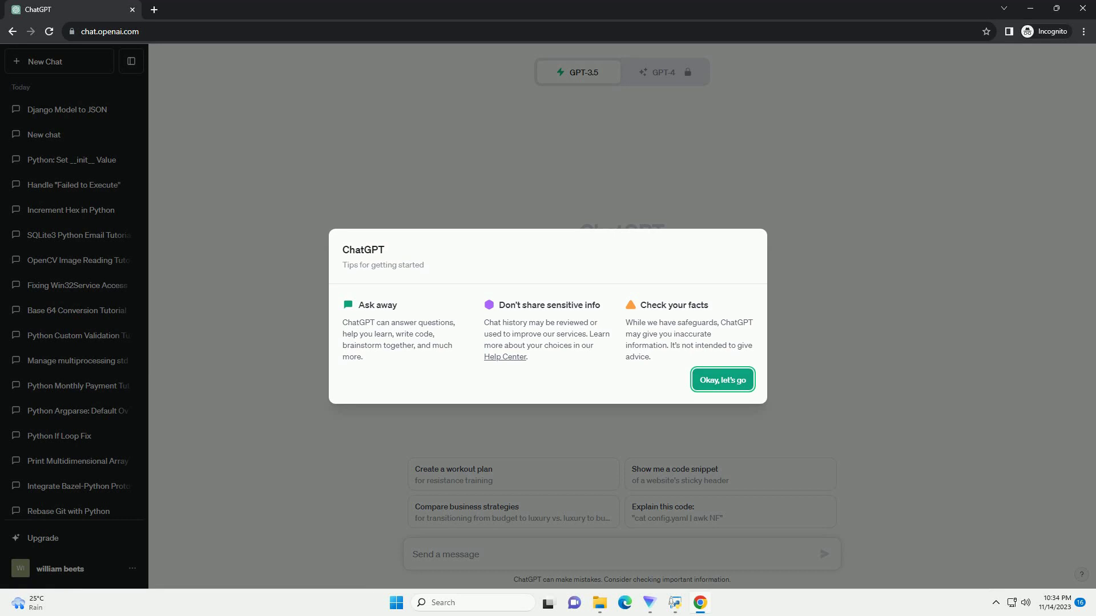